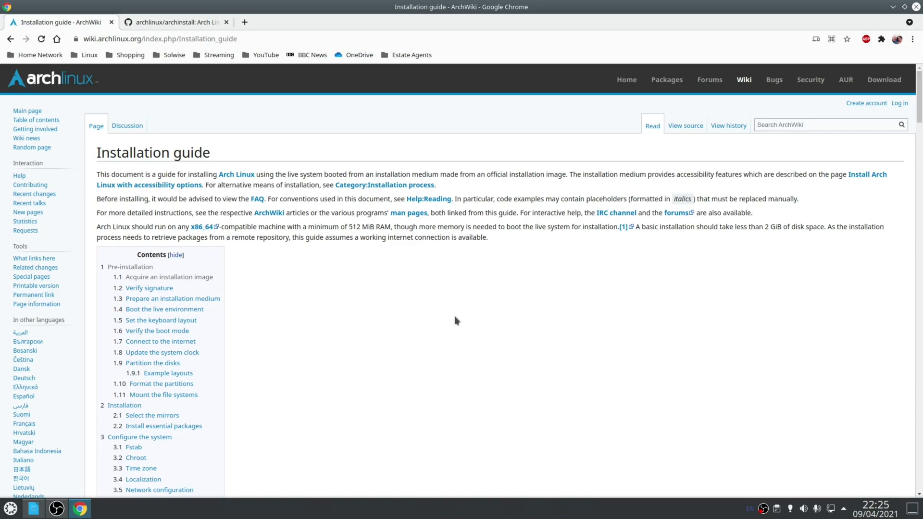
Switch from the ArchWiki installation guide to the archinstall GitHub page in Chrome.
key(ctrl+Tab)
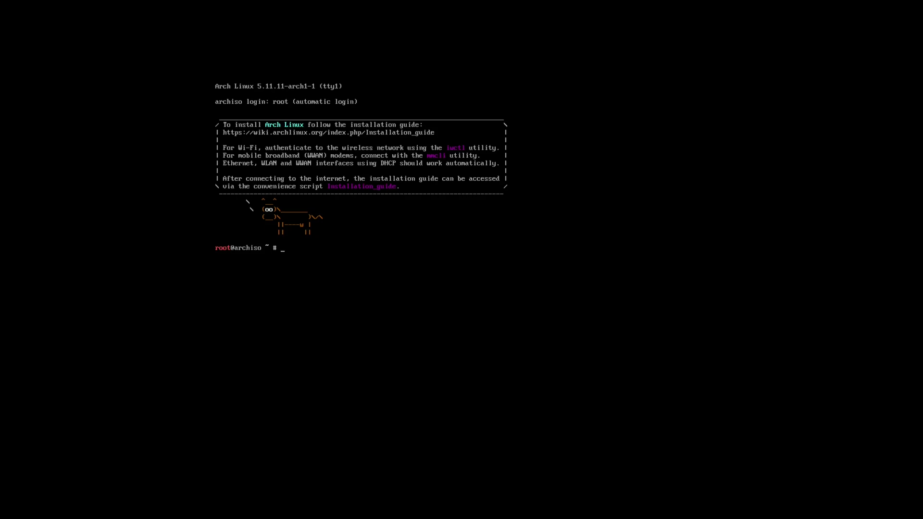
Launch the guided installer with the archinstall command at the root prompt.
text(archinstall)
key(Return)
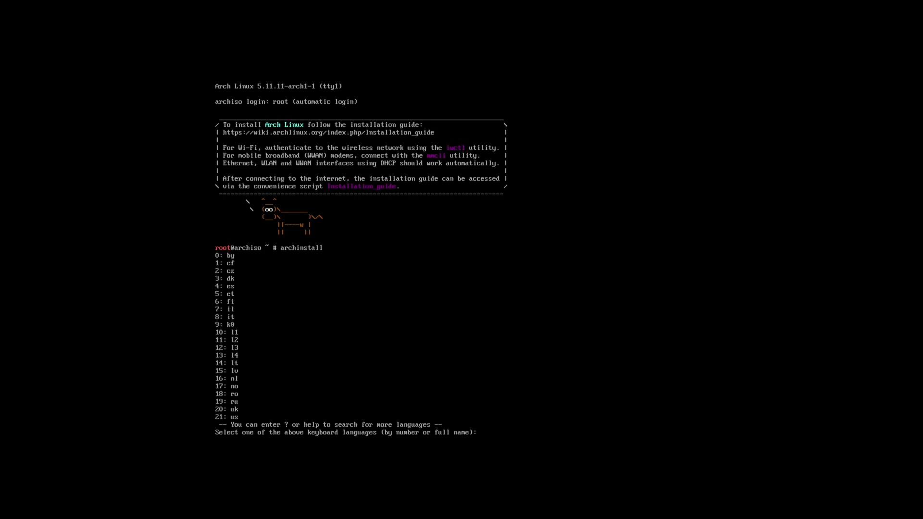
Choose the uk keyboard layout (20) and United Kingdom mirror region (50).
text(20)
key(Return)
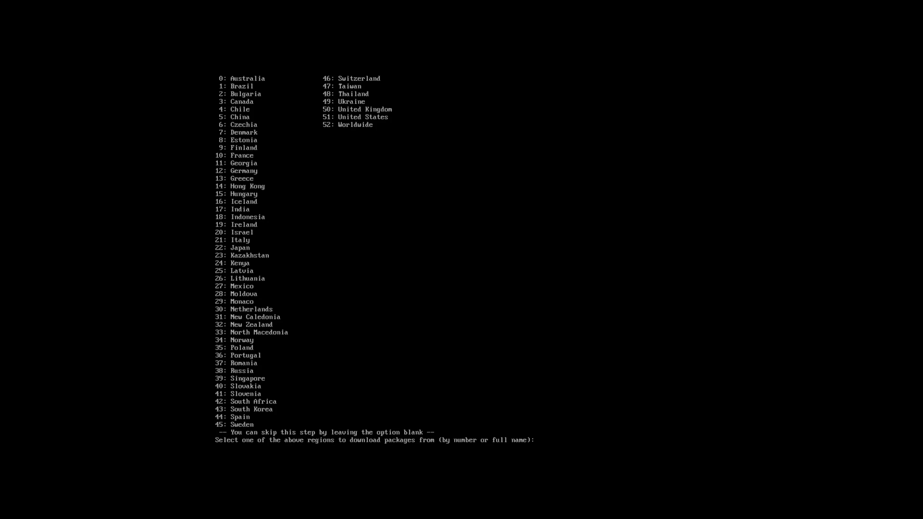
text(50)
key(Return)
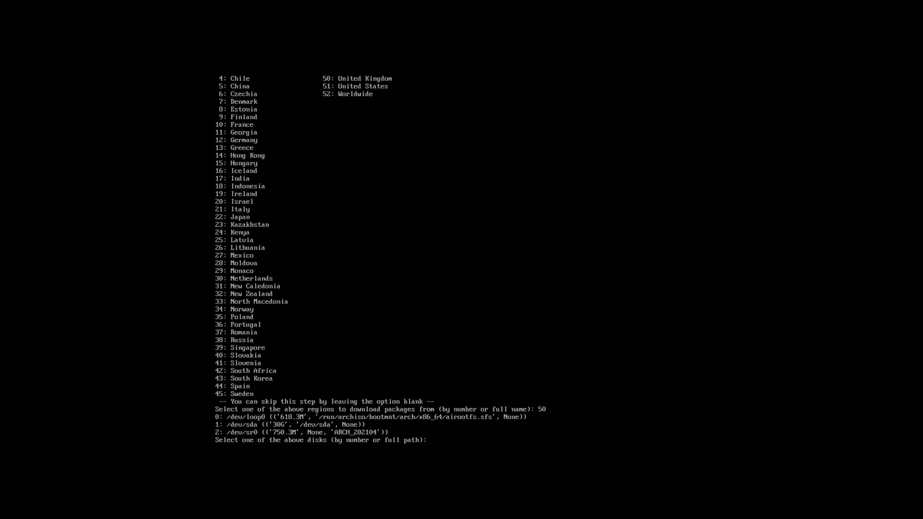
Install onto the 30G /dev/sda disk with an ext4 main partition.
key(Return)
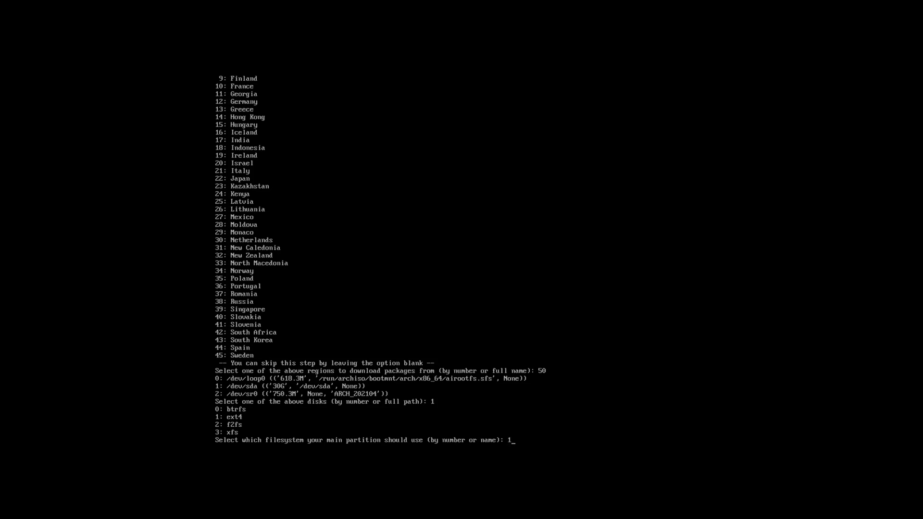
text(1)
key(Return)
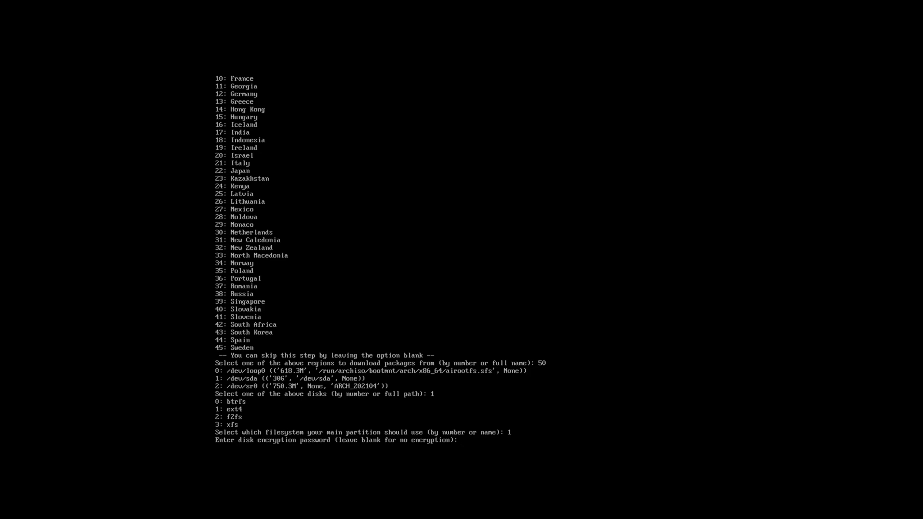
Skip disk encryption, set the hostname to ARCH-TEST, and leave root disabled.
key(Return)
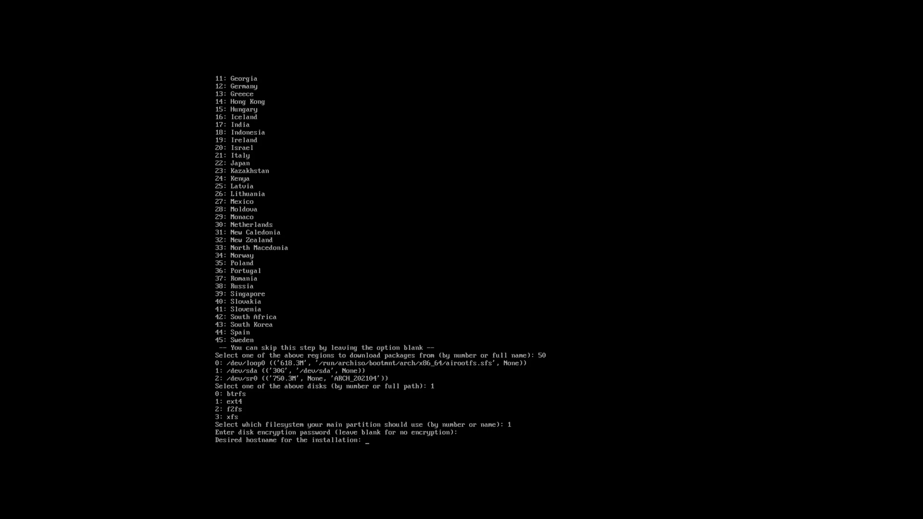
text(ARCH-TEST)
key(Return)
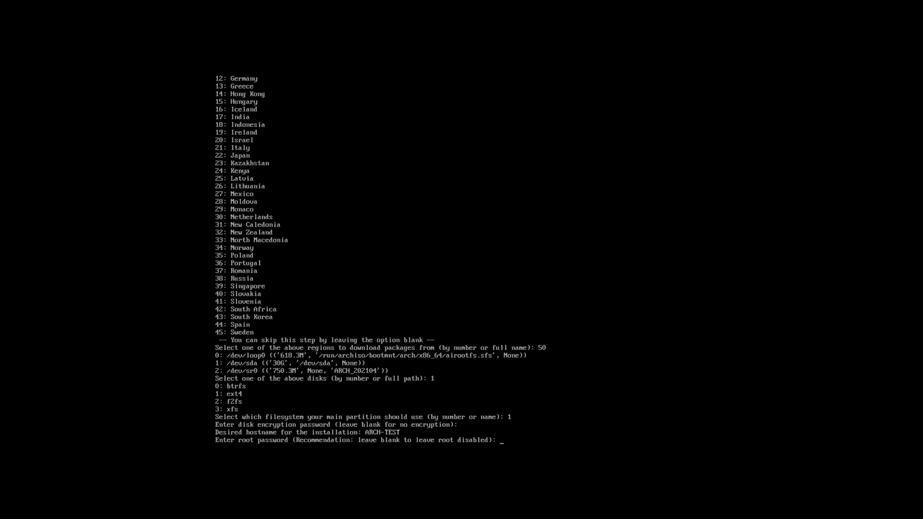
key(Return)
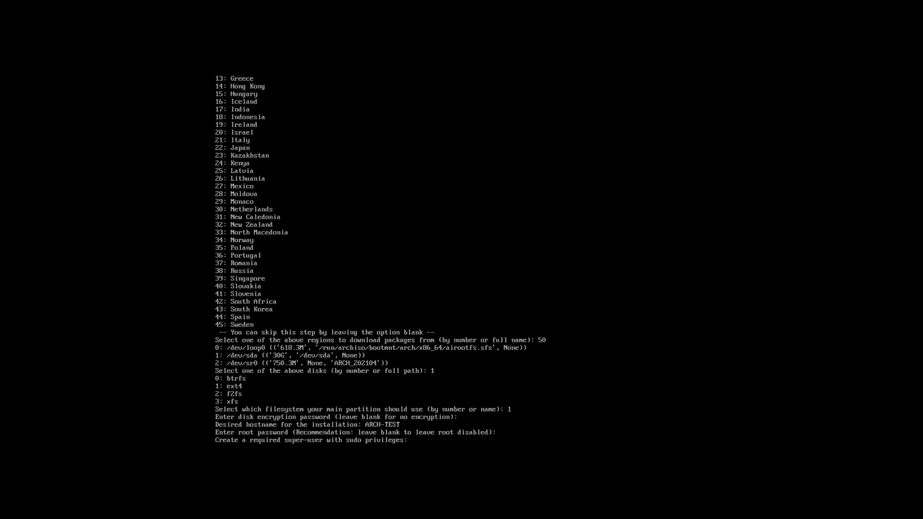
Create the sudo super-user account, then set and confirm its password.
text(ryan)
key(Return)
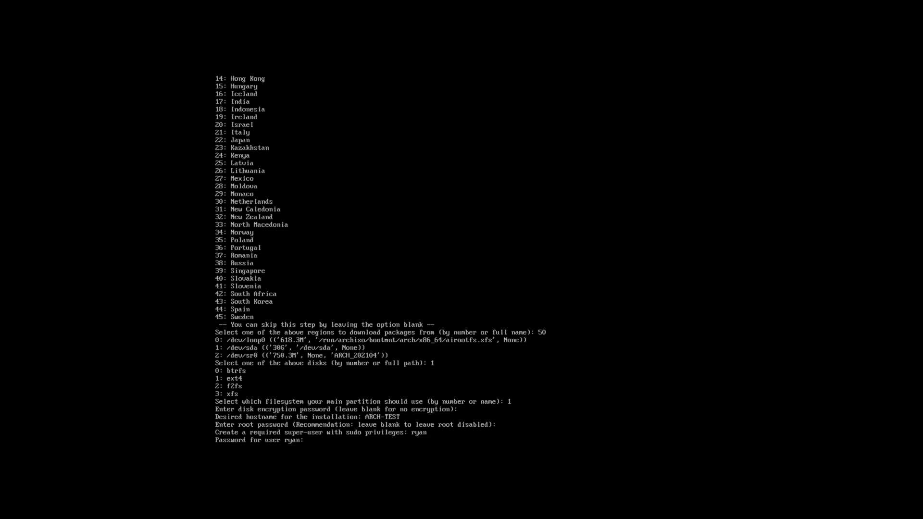
key(Return)
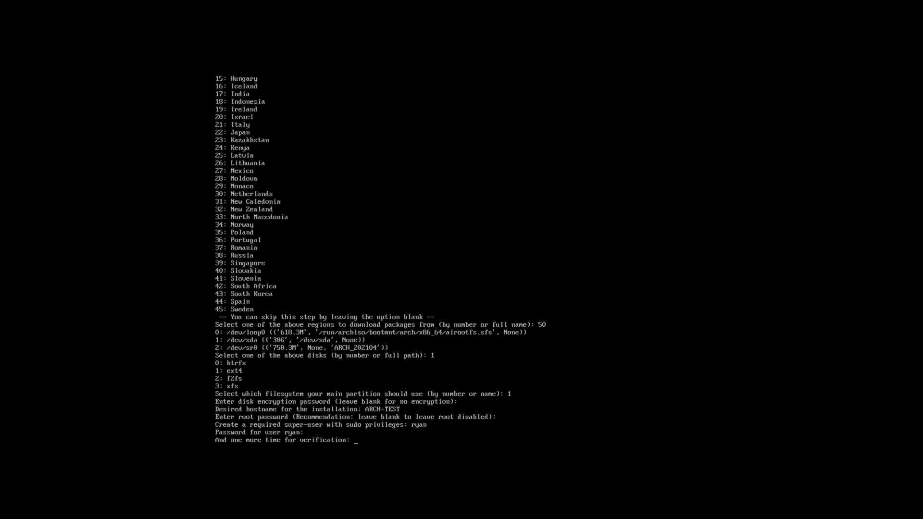
key(Return)
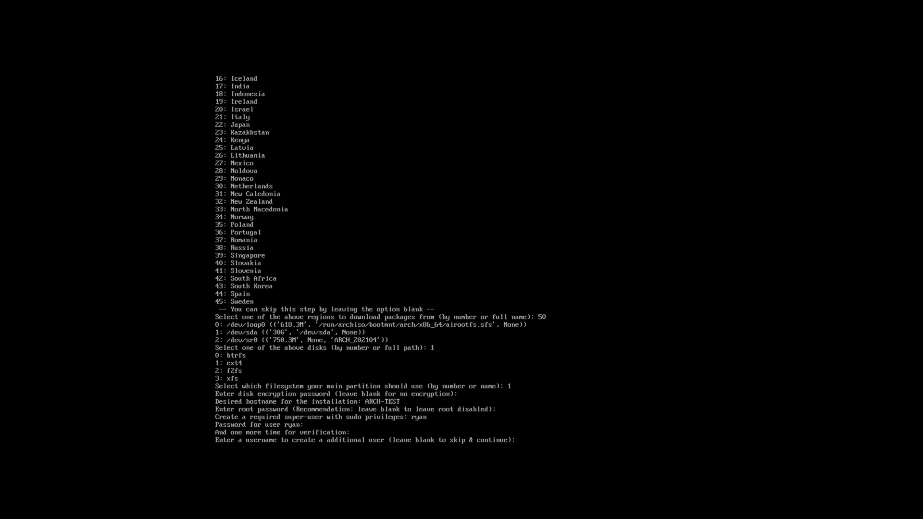
Skip extra users and choose the kde profile (3) with proprietary nvidia drivers (4).
key(Return)
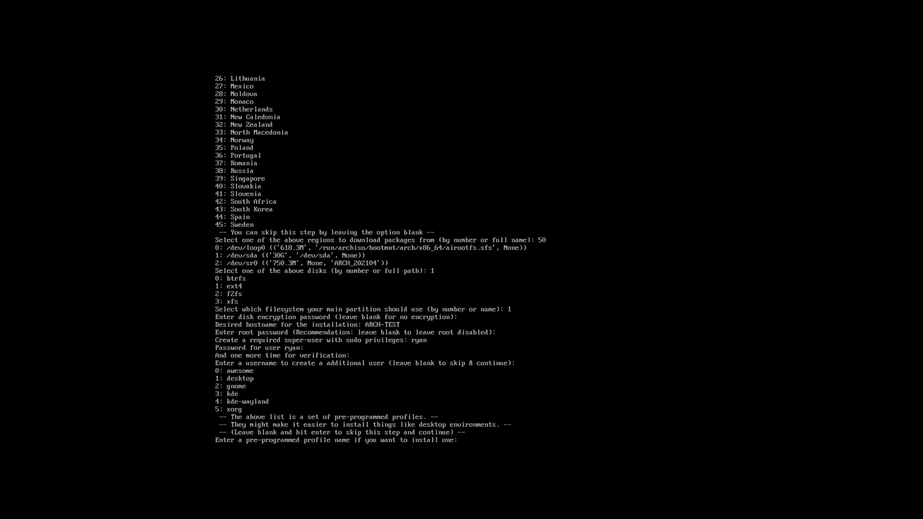
text(3)
key(Return)
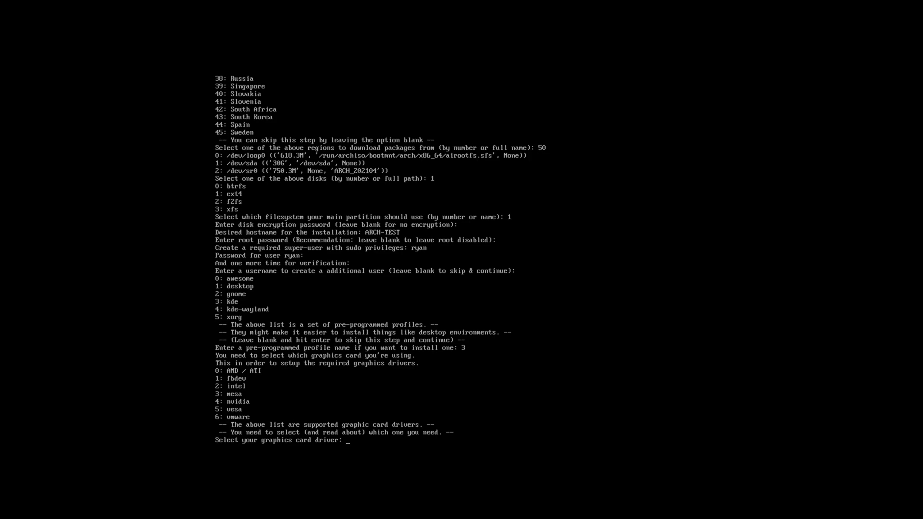
text(4)
key(Return)
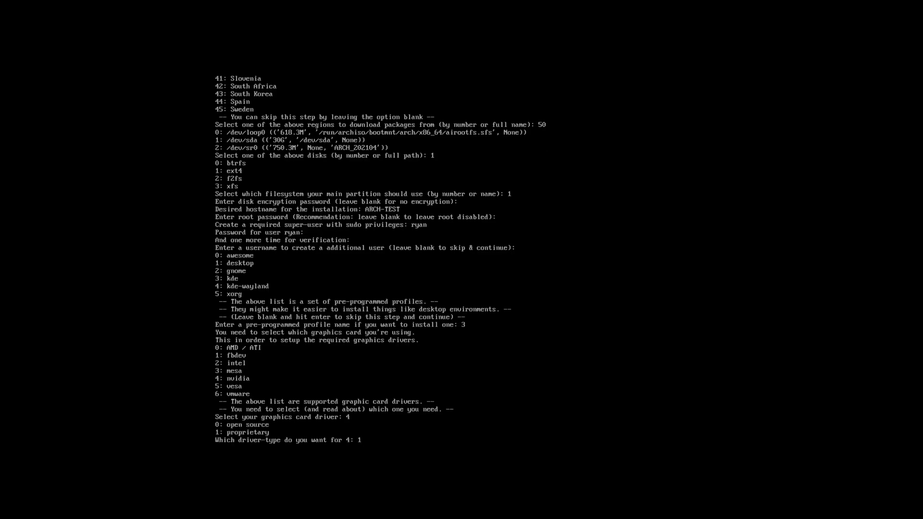
key(Return)
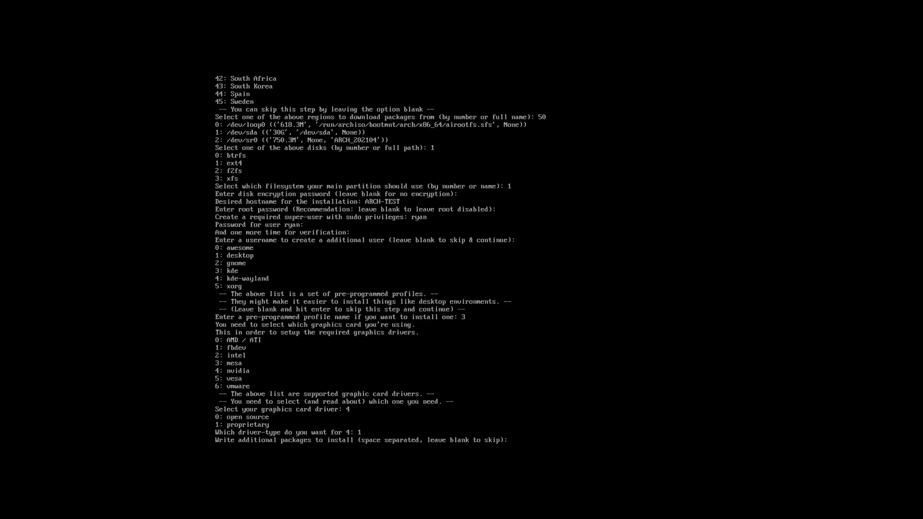
Skip additional packages and configure the enp0s3 interface with DHCP.
key(Return)
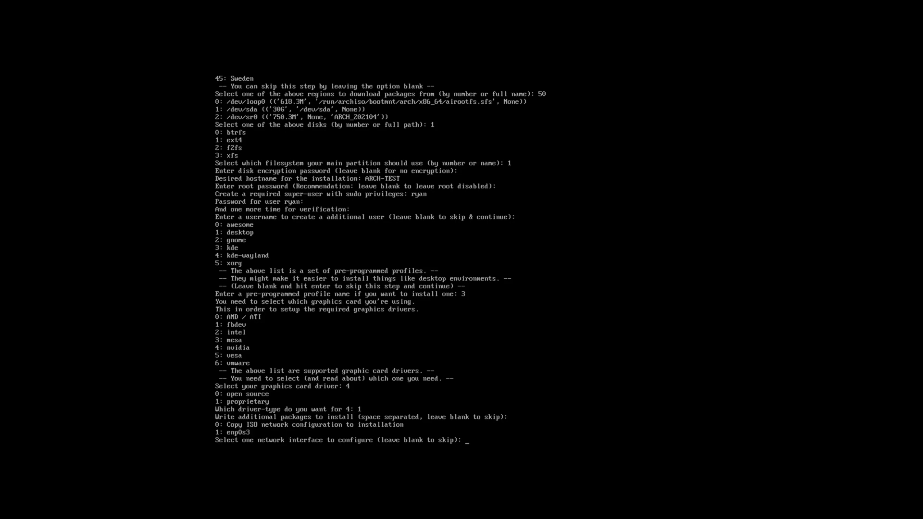
text(1)
key(Return)
text(0)
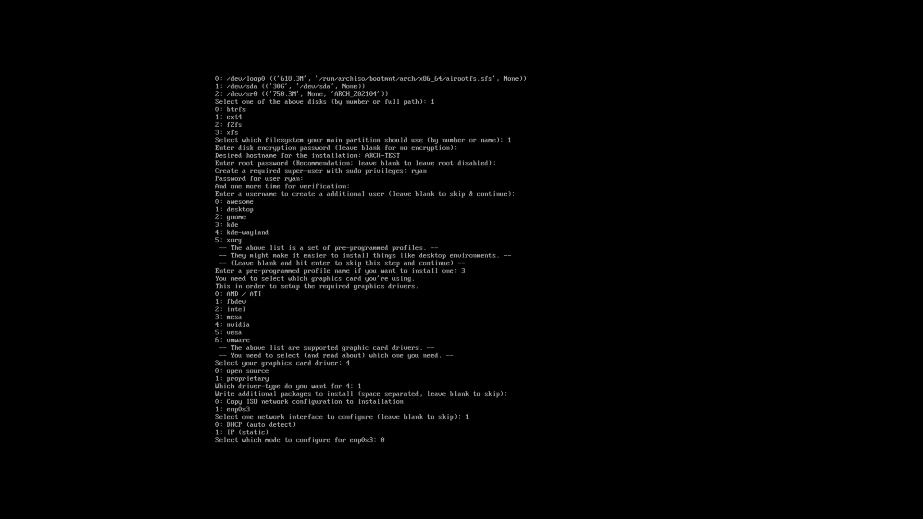
key(Return)
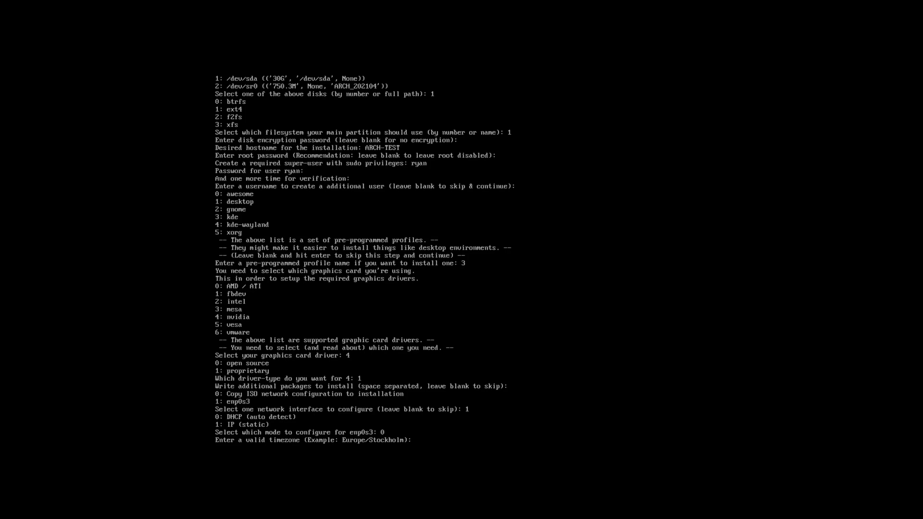
Set the timezone to Europe/London.
text(Europe)
key(BackSpace)
key(BackSpace)
text(pe/London)
key(Return)
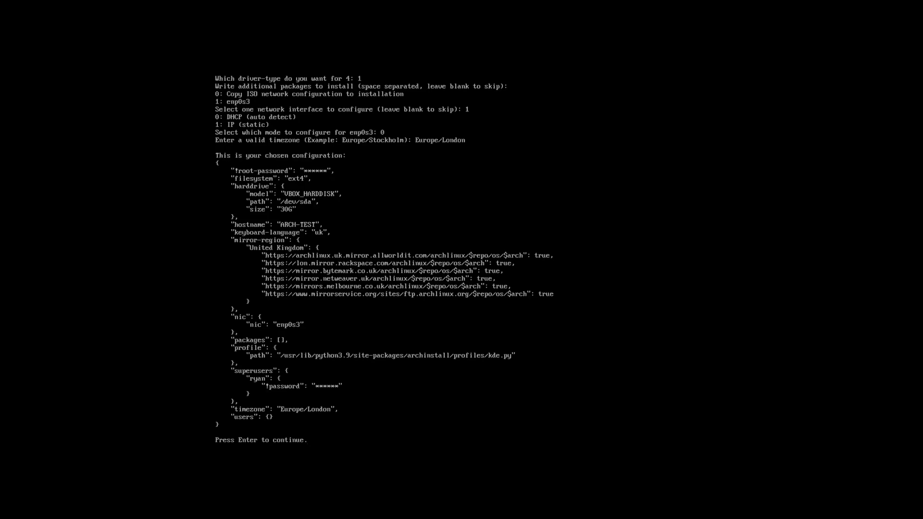
Accept the configuration summary to start formatting /dev/sda and installing.
key(Return)
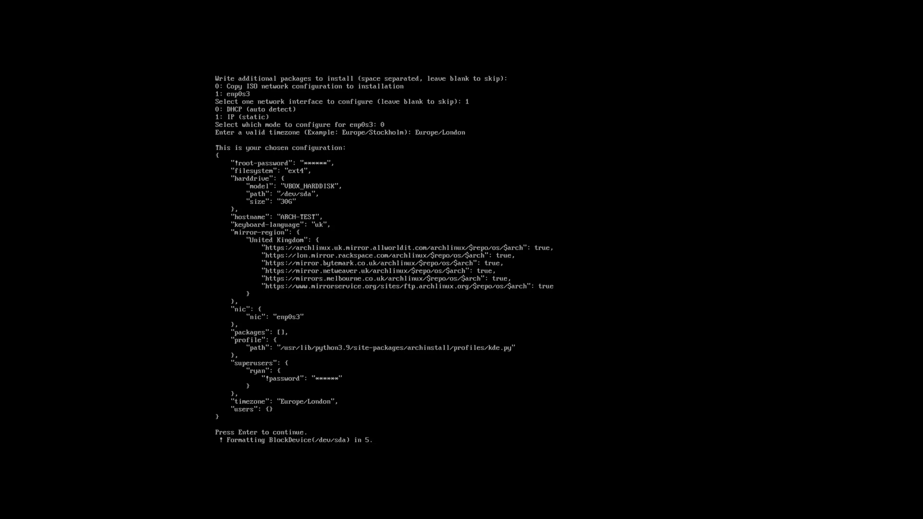